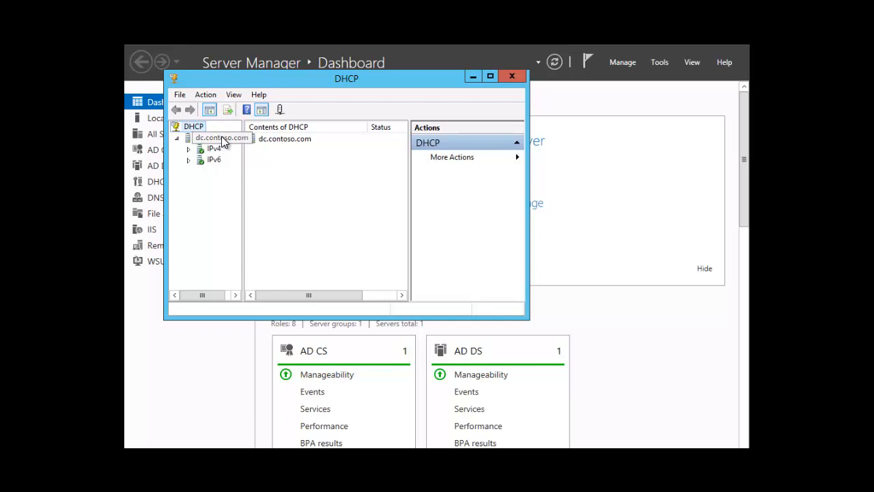
- Unauthorize the dc.contoso.com DHCP server in the directory, confirming the removal, and authorize it again
right_click(222, 139)
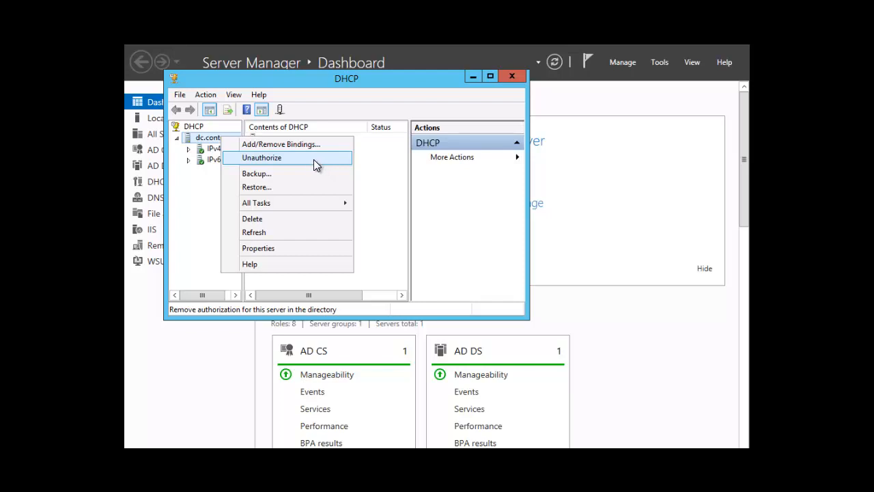
left_click(271, 160)
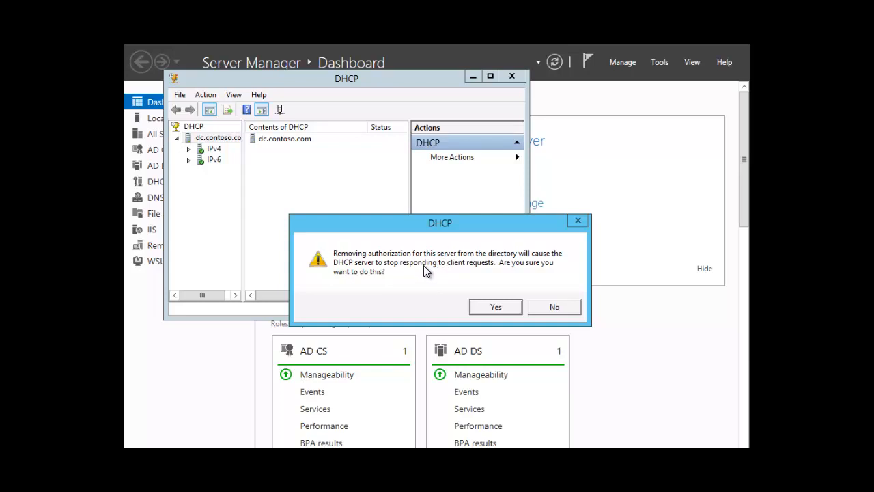
left_click(496, 308)
left_click(493, 308)
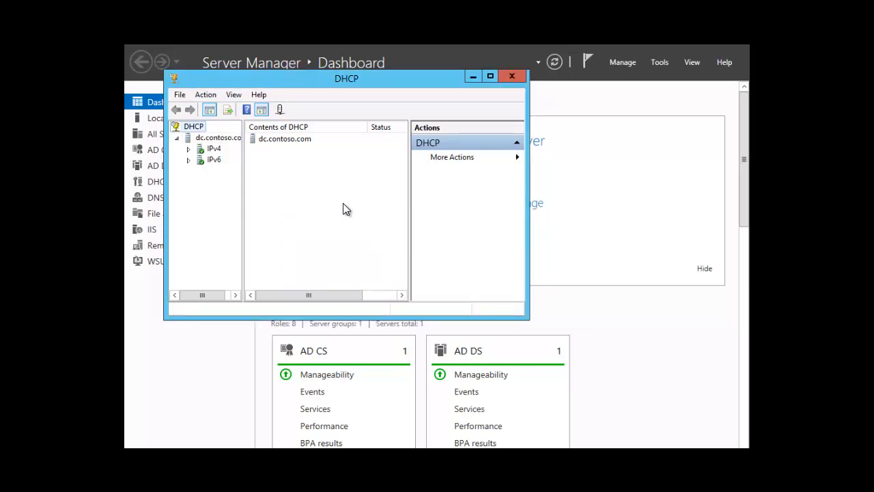
right_click(215, 140)
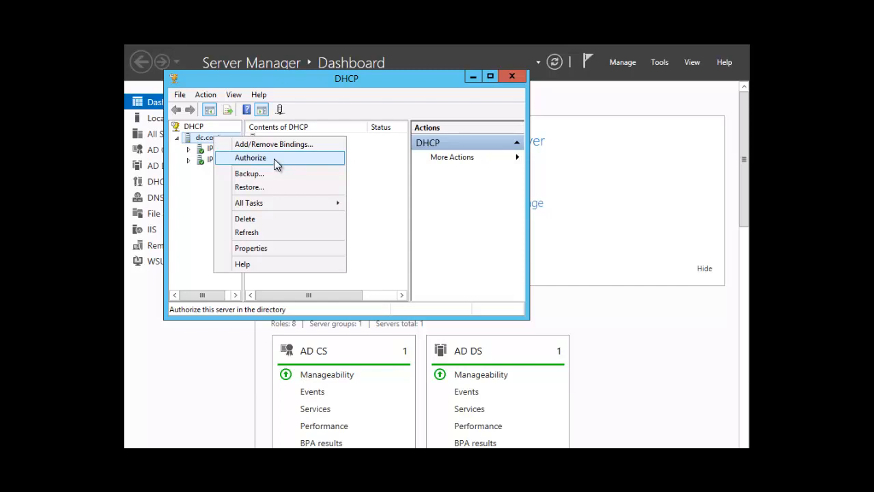
left_click(274, 158)
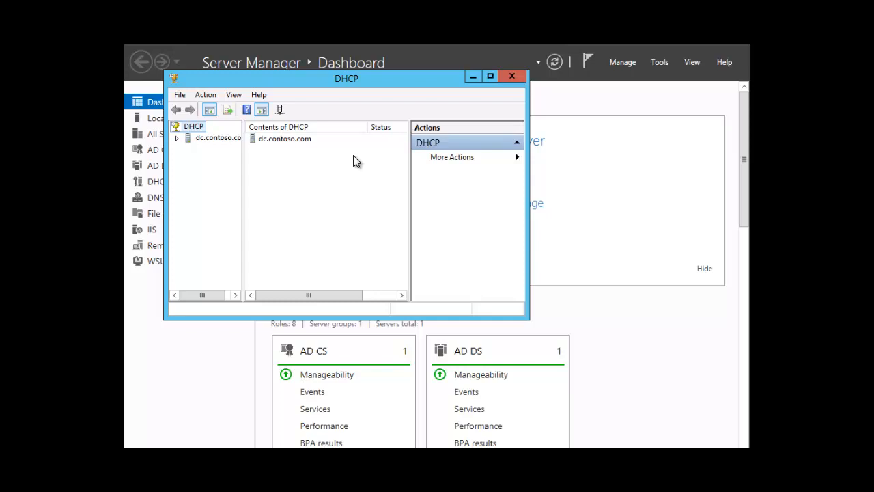
- Start a new IPv4 scope on dc.contoso.com and name it CONTOSOWEST
left_click(218, 138)
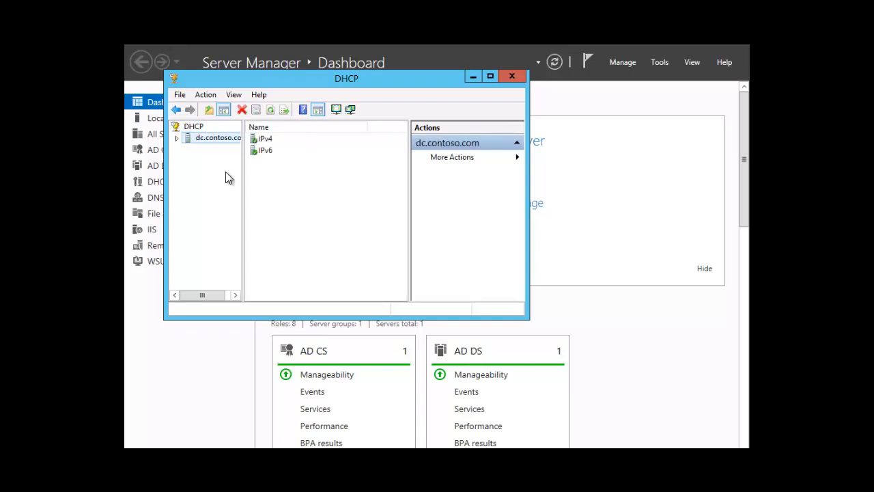
left_click(176, 139)
right_click(213, 151)
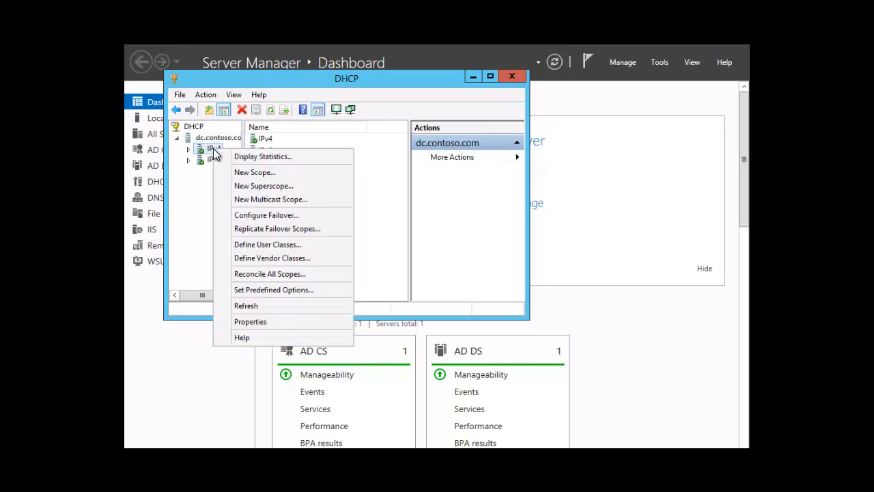
left_click(250, 175)
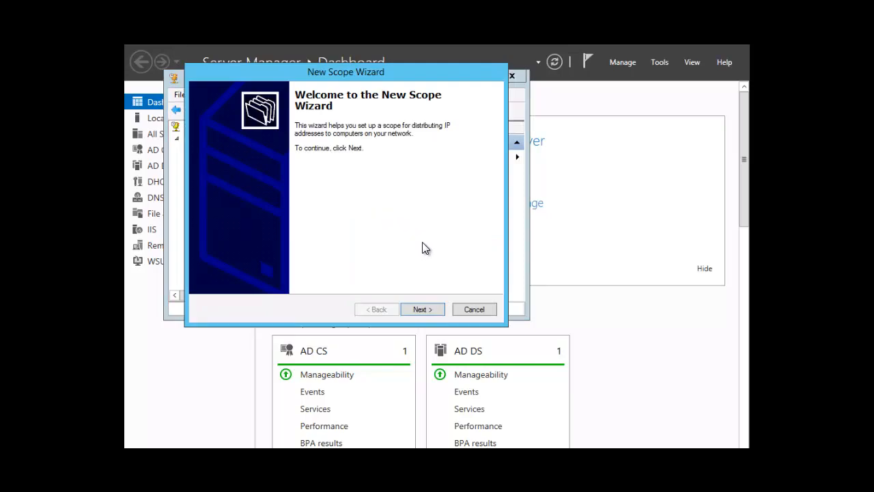
left_click(422, 310)
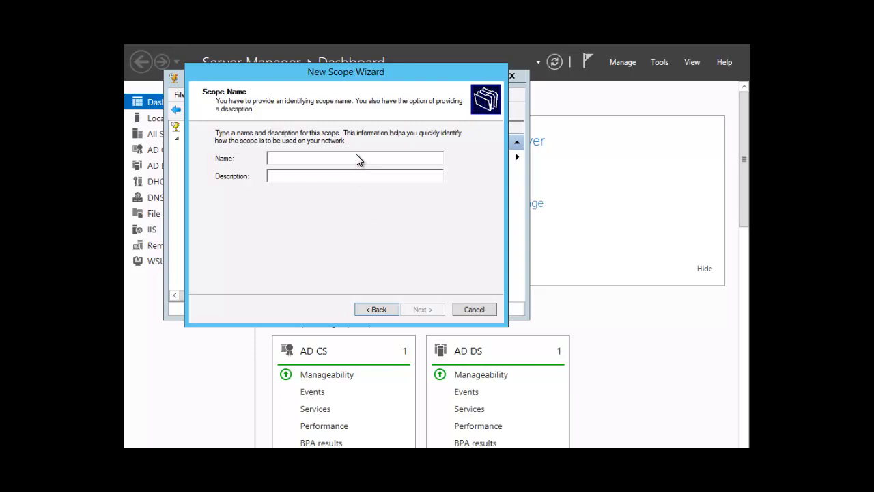
type("CONTOSO")
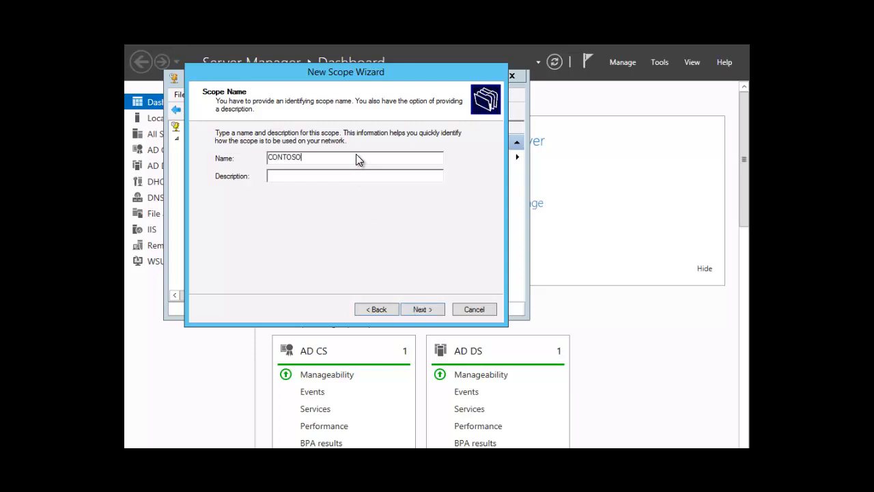
type("WEST")
left_click(419, 311)
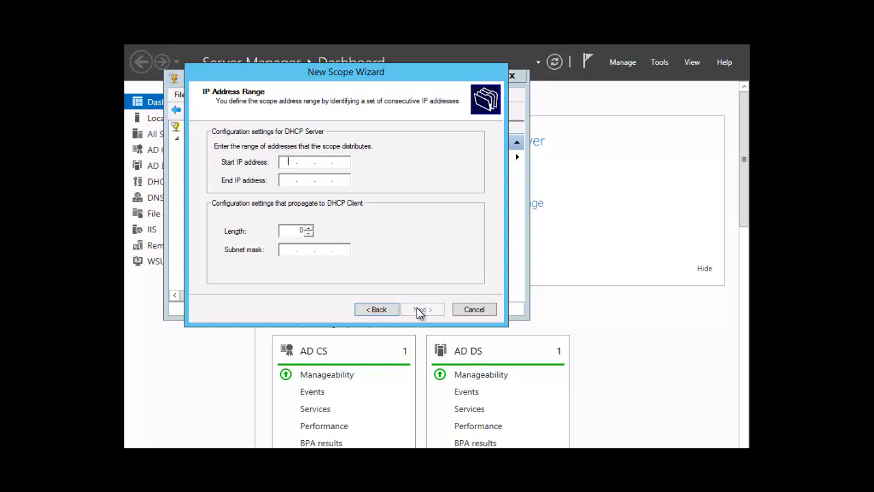
- Set the scope's address range from 192.168.5.2 to 192.168.5.100 and accept the proposed subnet mask
type("192 . 168 . 5 . 2")
left_click(290, 181)
type("1")
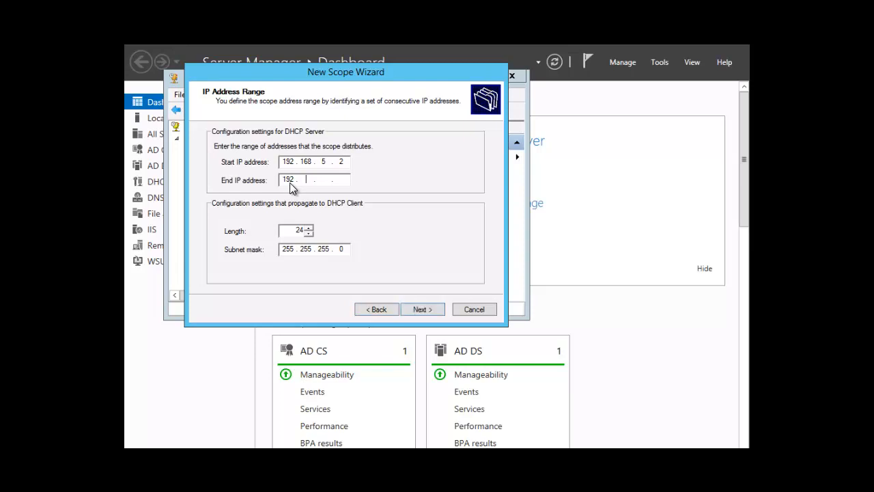
type("92 . 168 . 5 . 100")
left_click(420, 310)
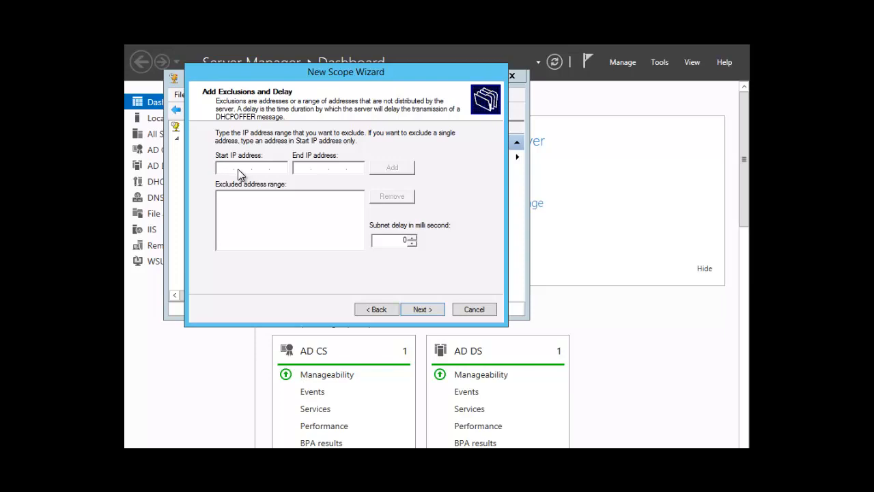
- Exclude the addresses 192.168.5.2 to 192.168.5.20 from the scope, leaving the subnet delay at its default
type("1")
type("192")
type("168")
type("5")
type("2")
left_click(389, 168)
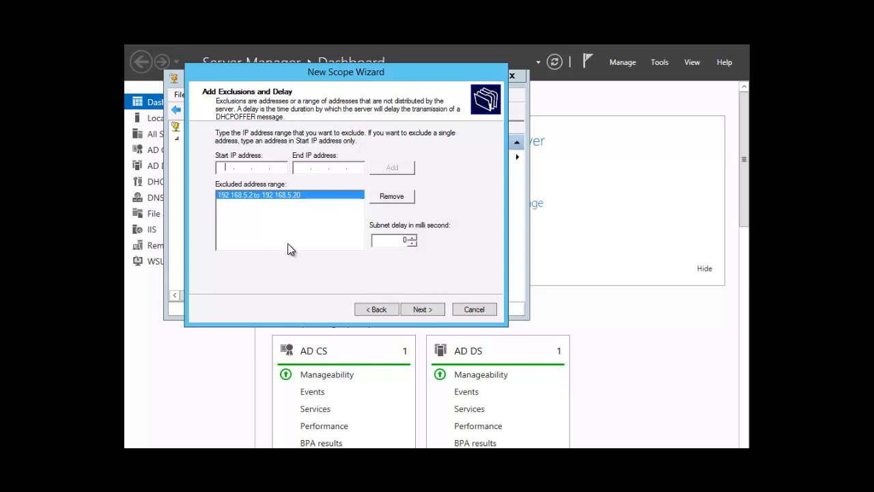
left_click(422, 309)
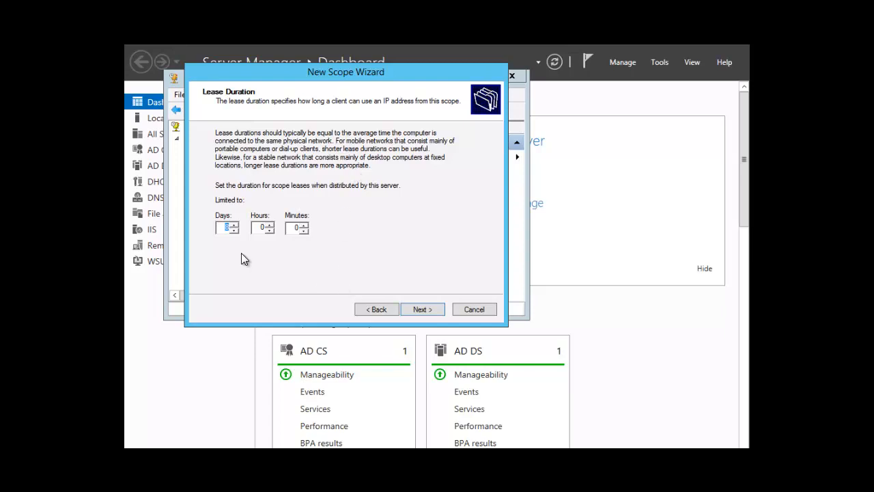
- Accept the default lease duration and complete the new scope without configuring DHCP options
left_click(421, 308)
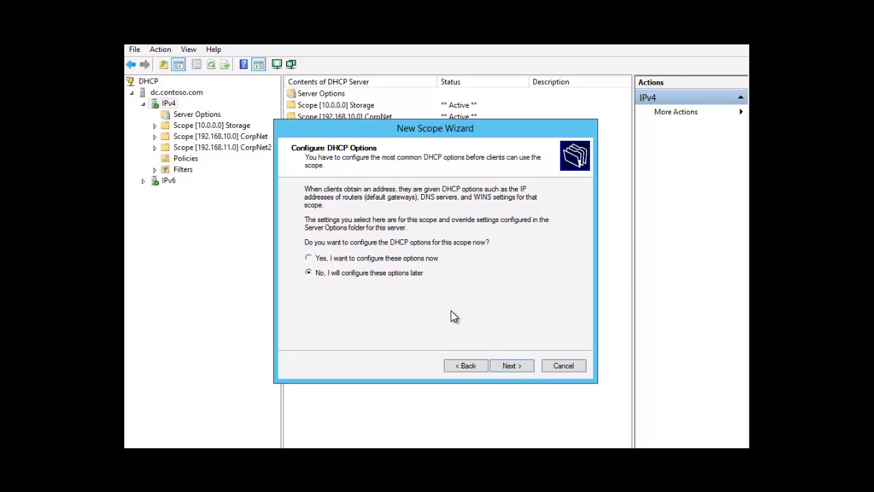
left_click(512, 366)
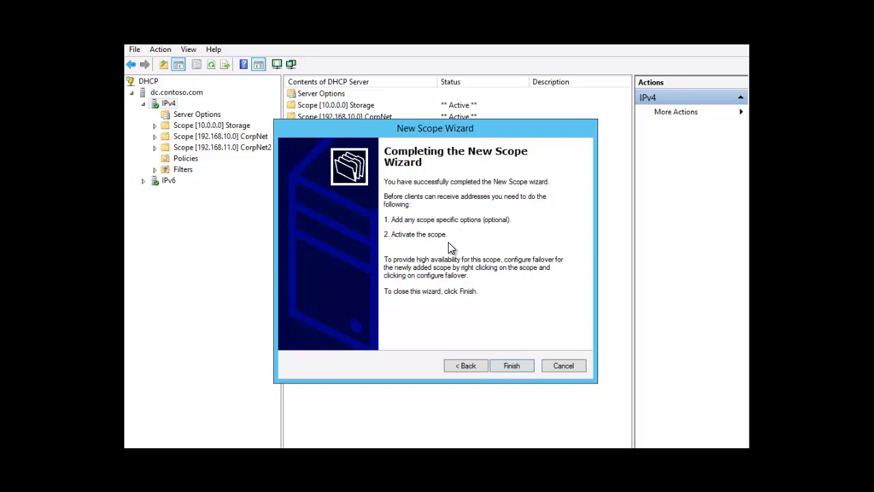
left_click(509, 366)
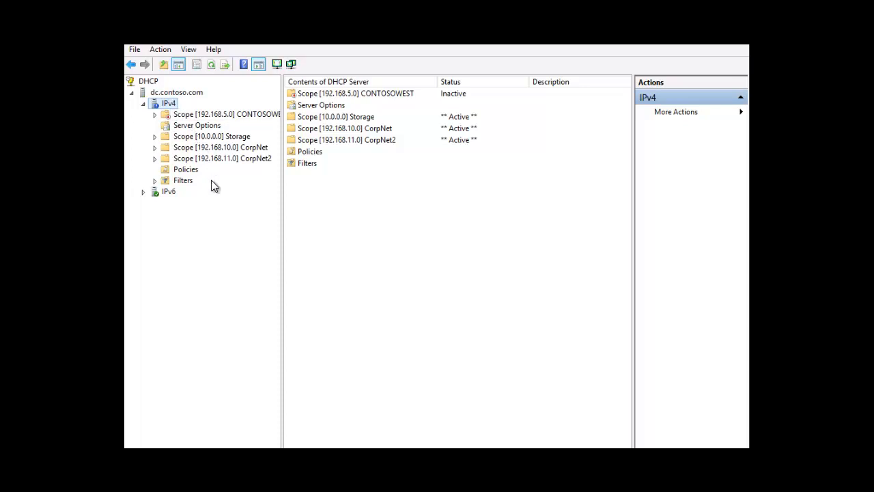
- Expand the new CONTOSOWEST scope and activate it
double_click(181, 114)
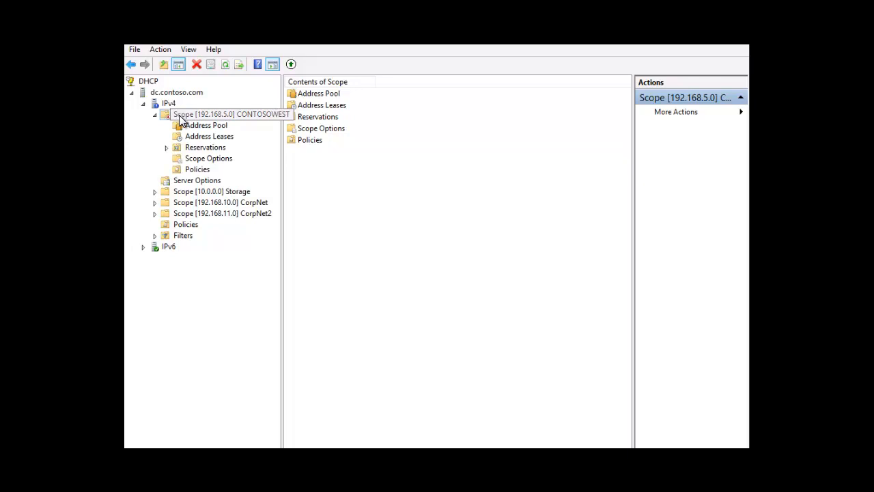
right_click(182, 120)
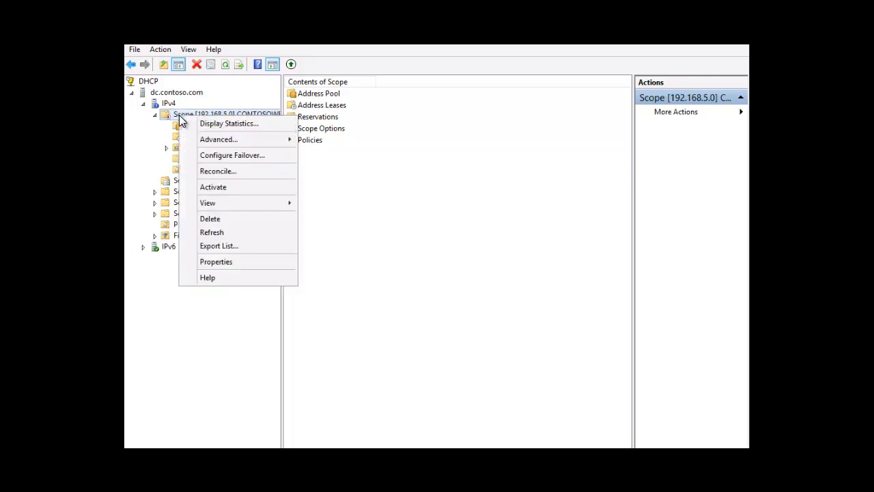
left_click(226, 189)
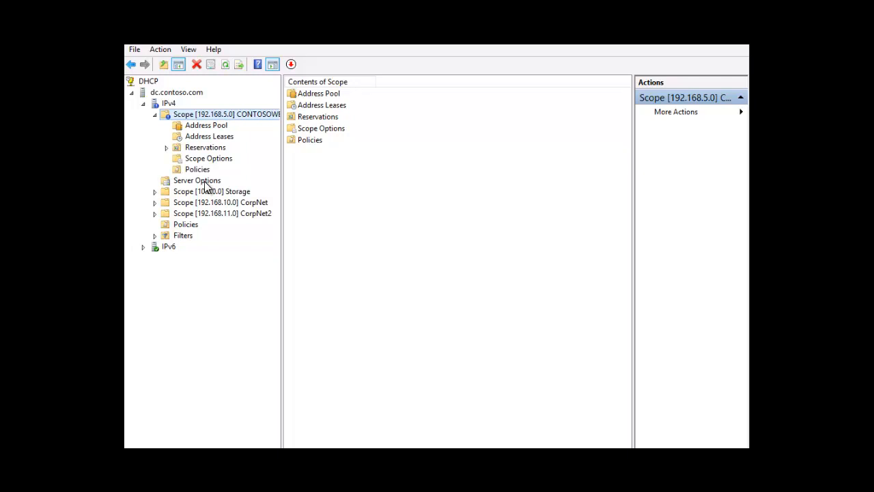
- Enable the 003 Router option for the CONTOSOWEST scope, entering server name CONTOSO and adding IP address 192.168.5.15
left_click(209, 158)
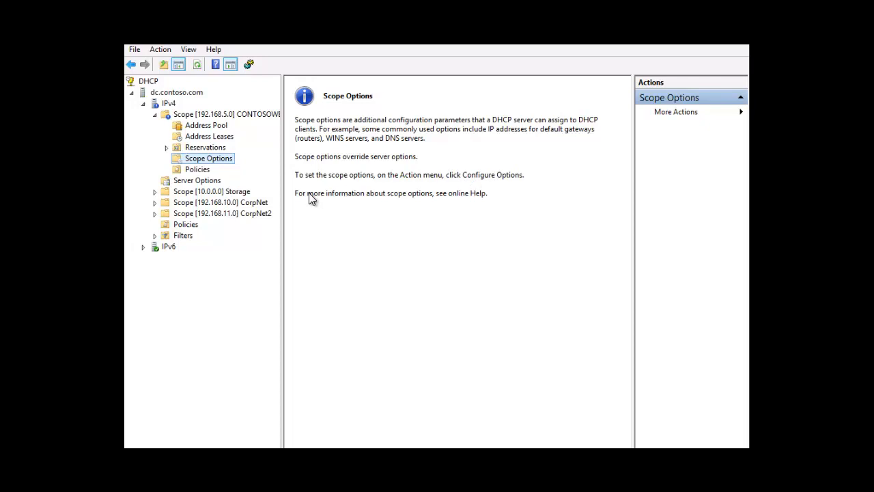
right_click(210, 163)
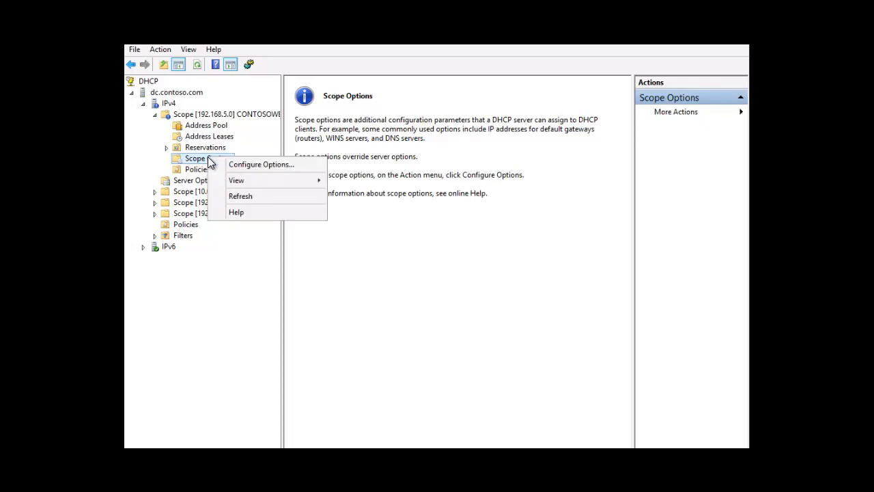
left_click(248, 167)
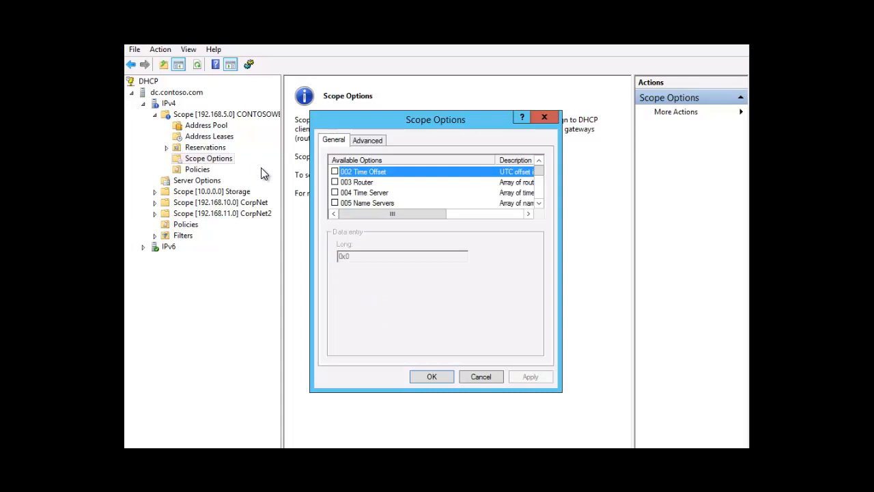
left_click(334, 183)
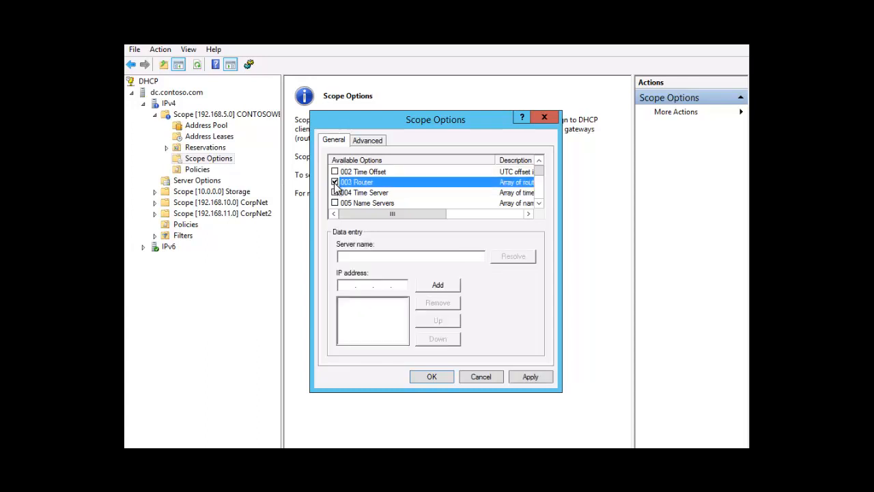
left_click(370, 257)
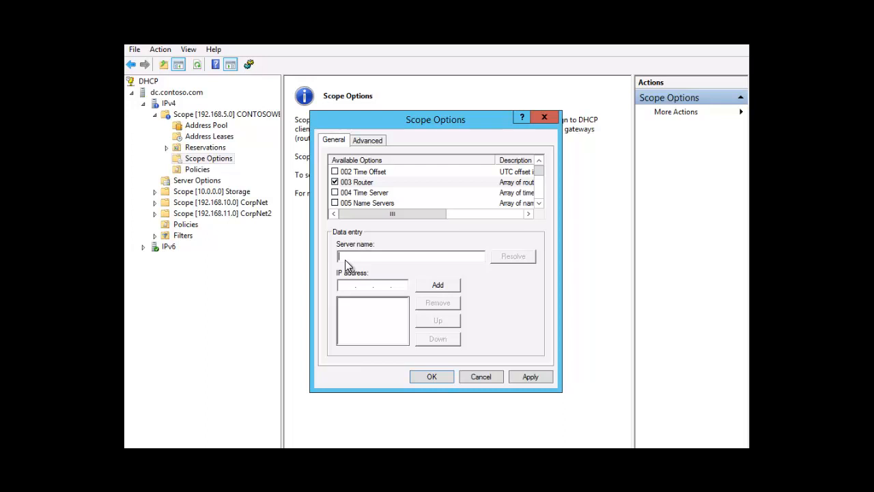
type("CONTOSO")
left_click(344, 286)
type("192.168.5.15")
left_click(433, 285)
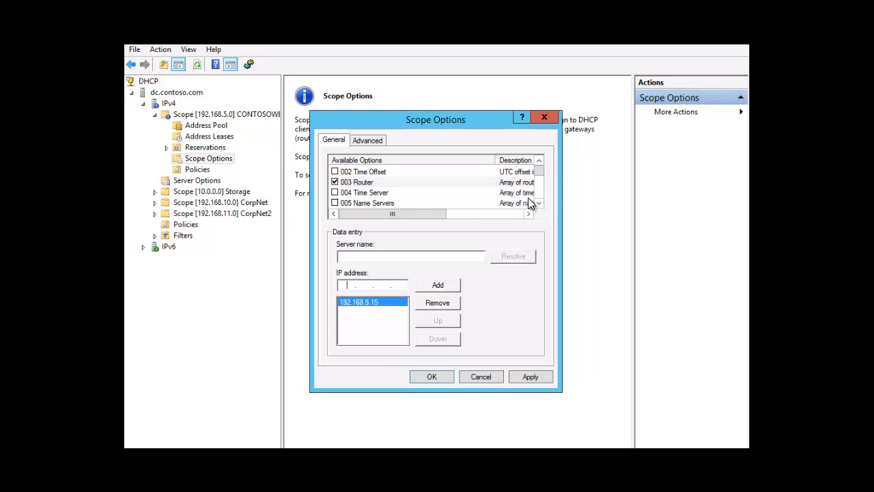
- Enable the 005 Name Servers option with IP address 192.168.5.10 and apply the scope options
left_click(334, 203)
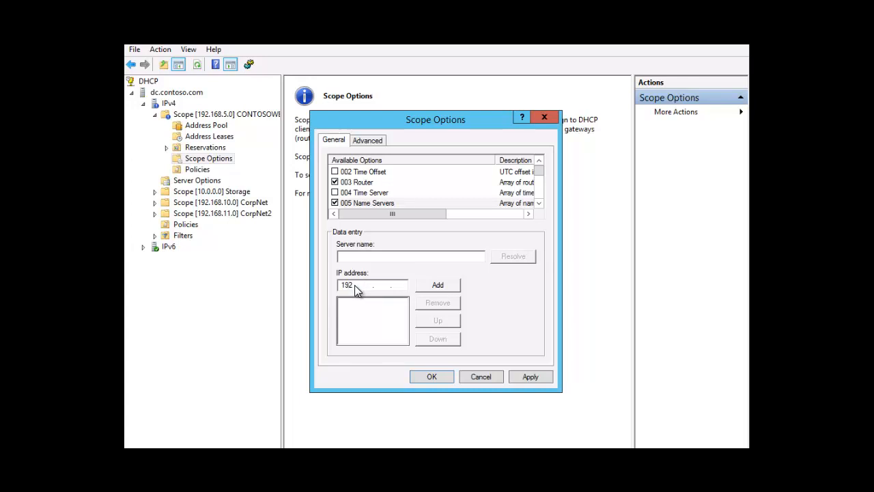
type("8510")
left_click(440, 287)
left_click(530, 377)
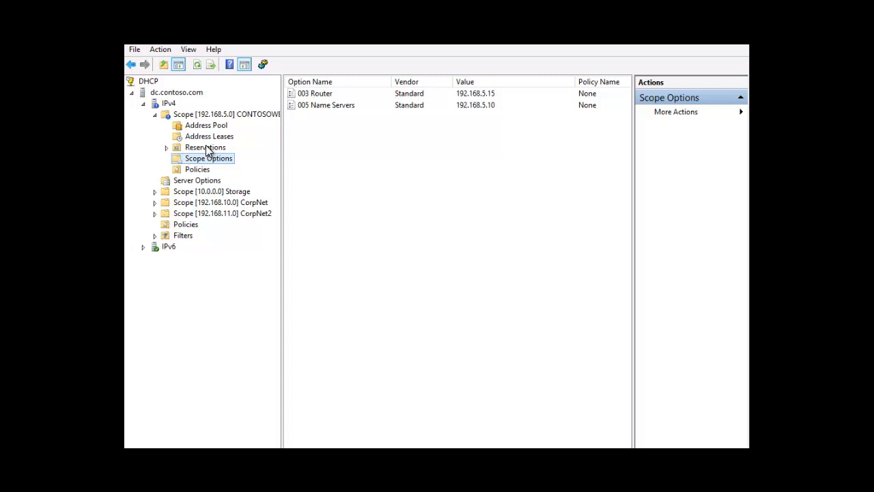
- Add a reservation named PRINTERB to the CONTOSOWEST scope with IP address 192.168.5.27 and MAC address B4AE2BCD283B
left_click(207, 148)
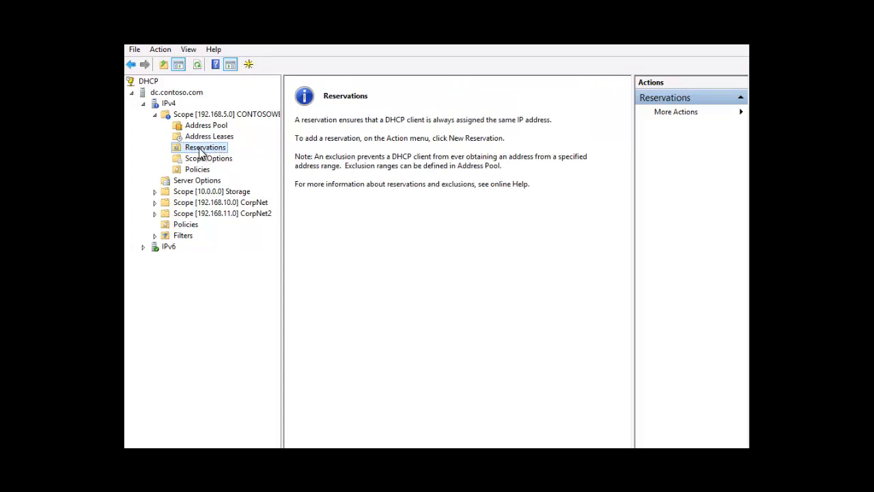
right_click(202, 154)
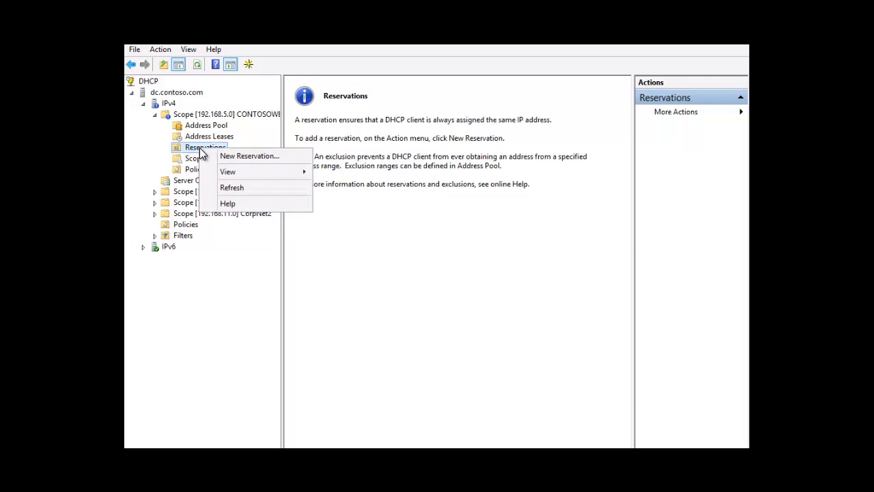
left_click(239, 156)
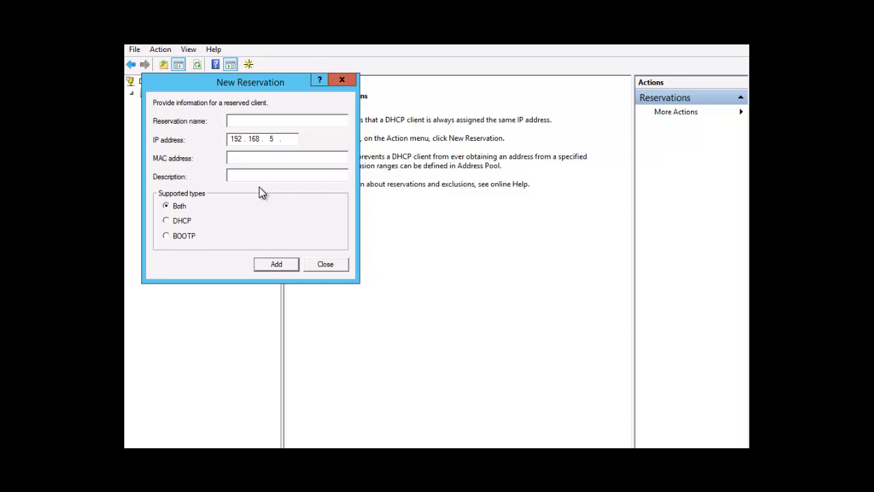
type("pRINTER")
key("BackSpace")
key("BackSpace")
key("BackSpace")
key("BackSpace")
key("BackSpace")
key("BackSpace")
key("BackSpace")
type("PRINTERB")
left_click(295, 165)
type("B4AE2BCD283B")
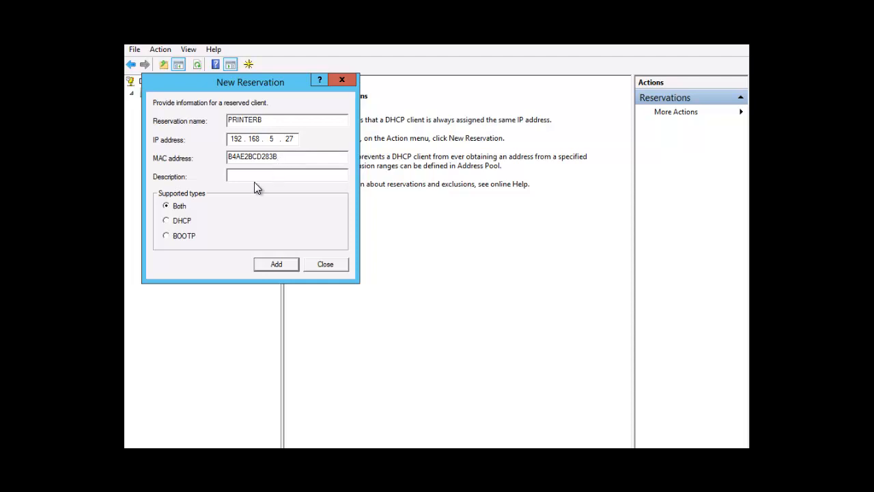
left_click(272, 263)
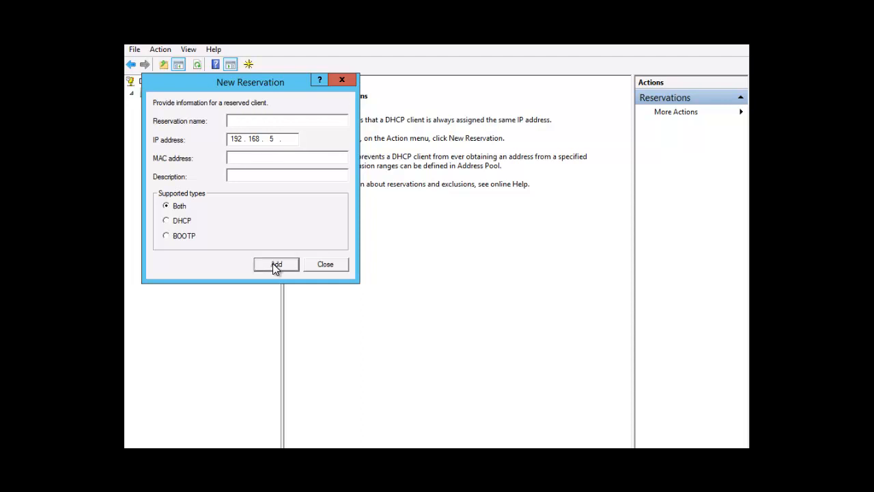
left_click(326, 266)
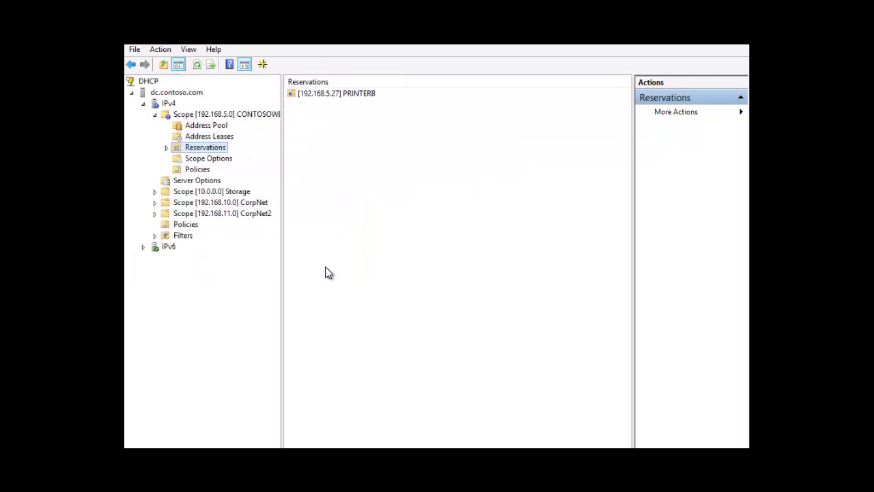